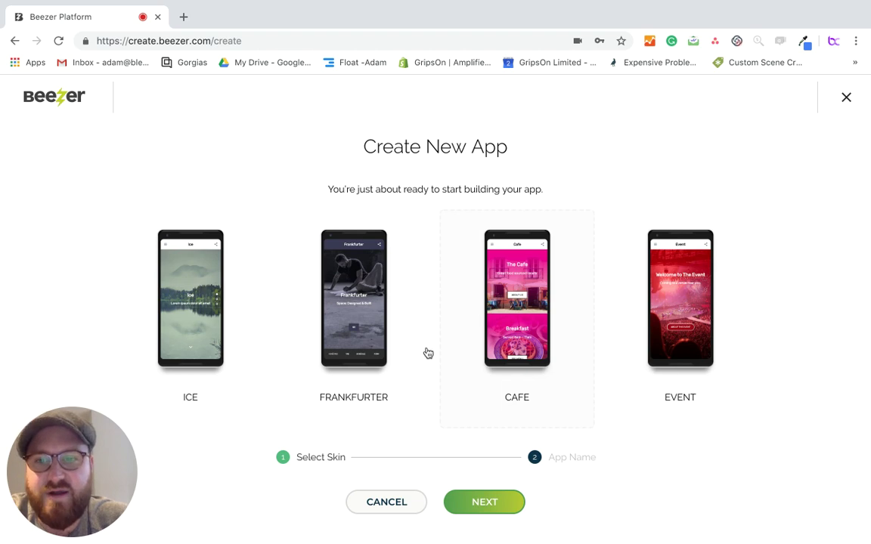
Choose the Ice skin for the new app and title it Blend Commerce
left_click(194, 310)
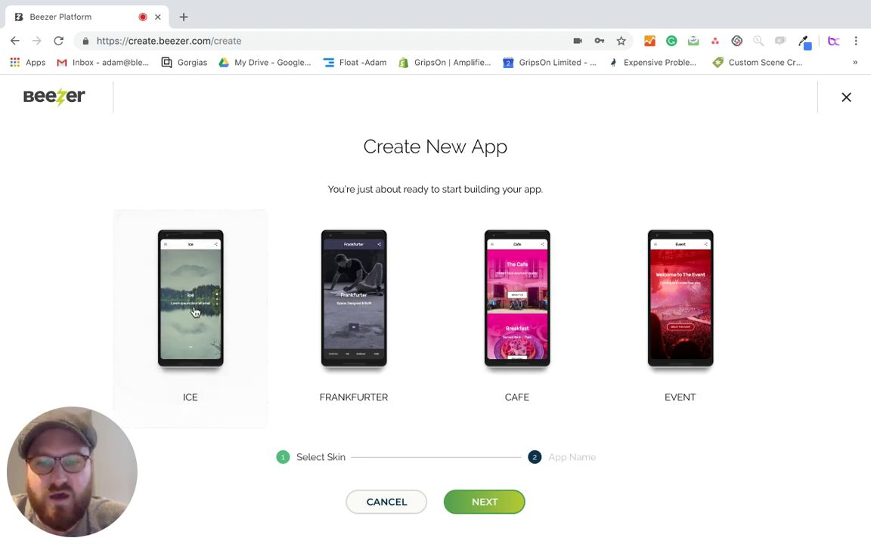
left_click(474, 501)
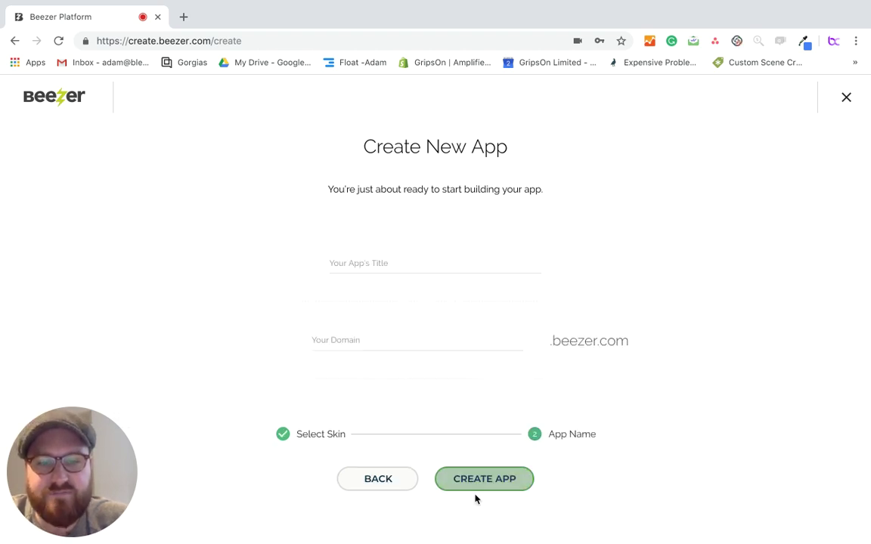
left_click(389, 269)
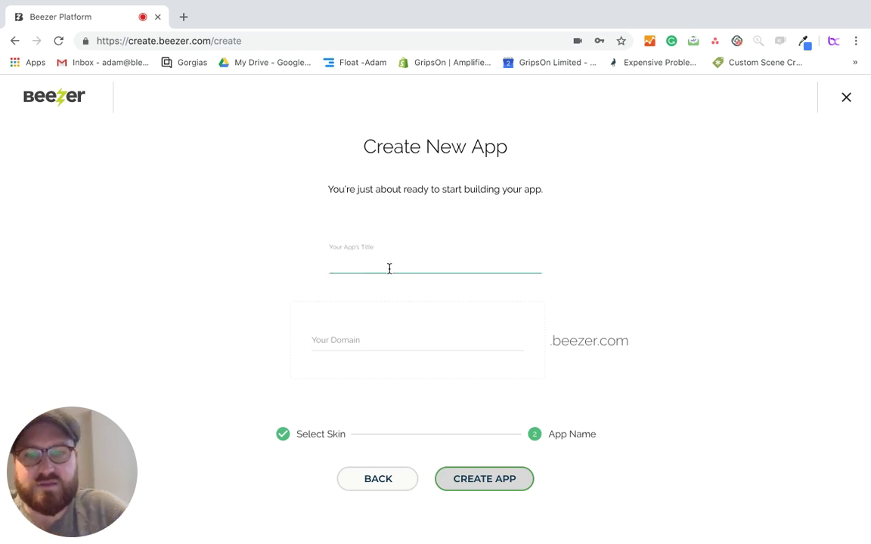
type("Blend Commerc")
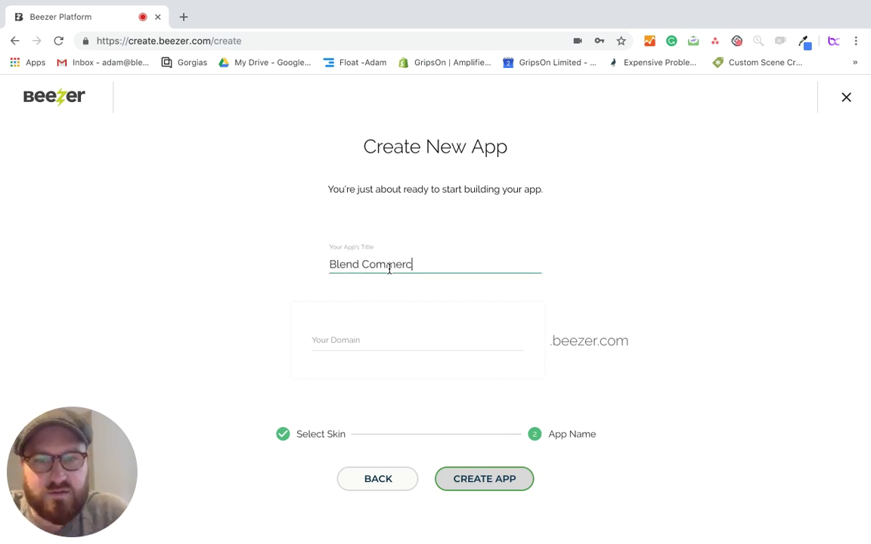
type("e")
Create the app with the lowercase domain blendcommerce and dismiss the welcome message
left_click(369, 340)
type("Blend")
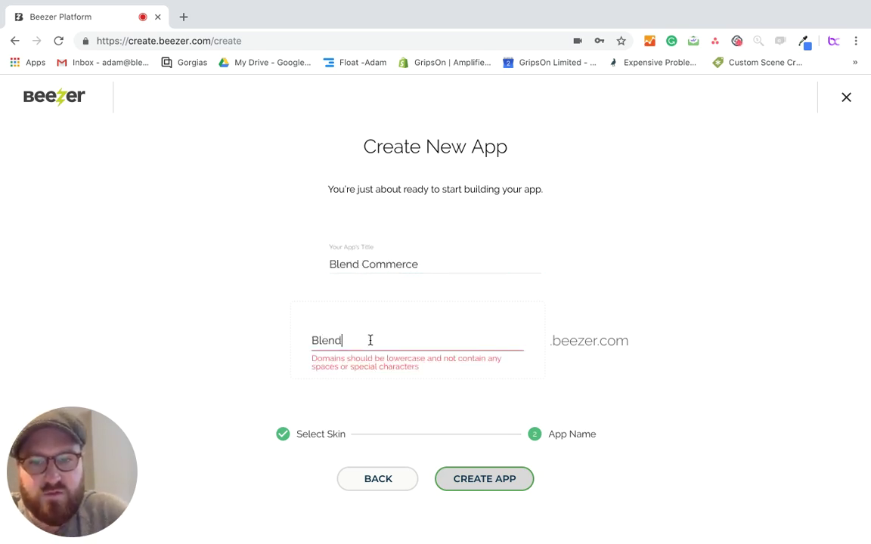
type(" commerce")
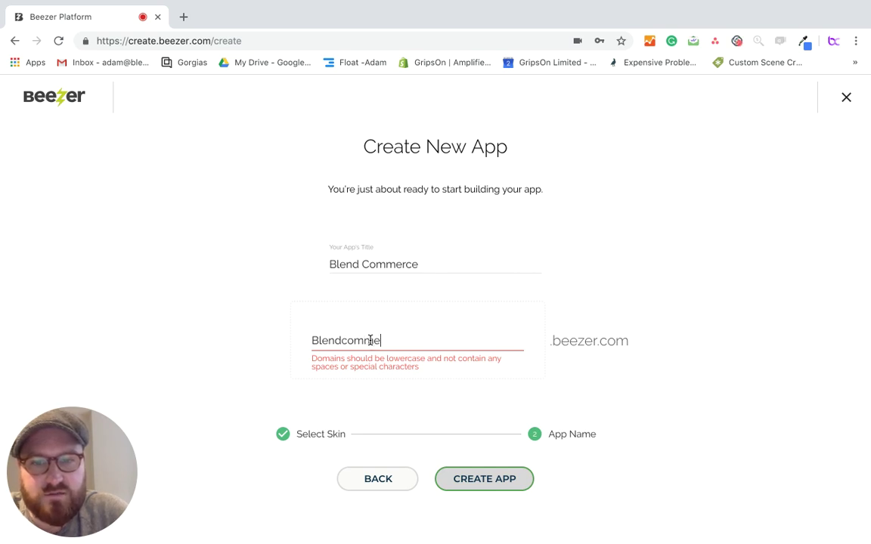
left_click(318, 339)
key("BackSpace")
type("b")
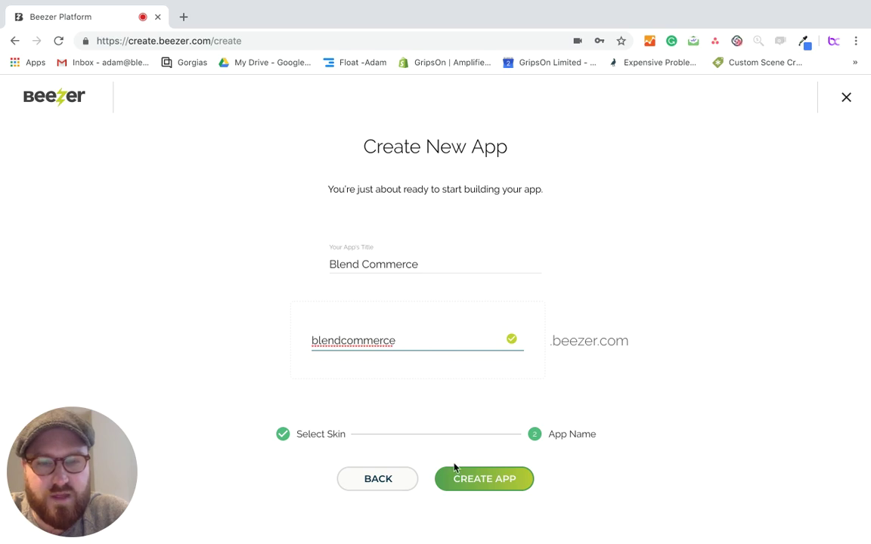
left_click(455, 470)
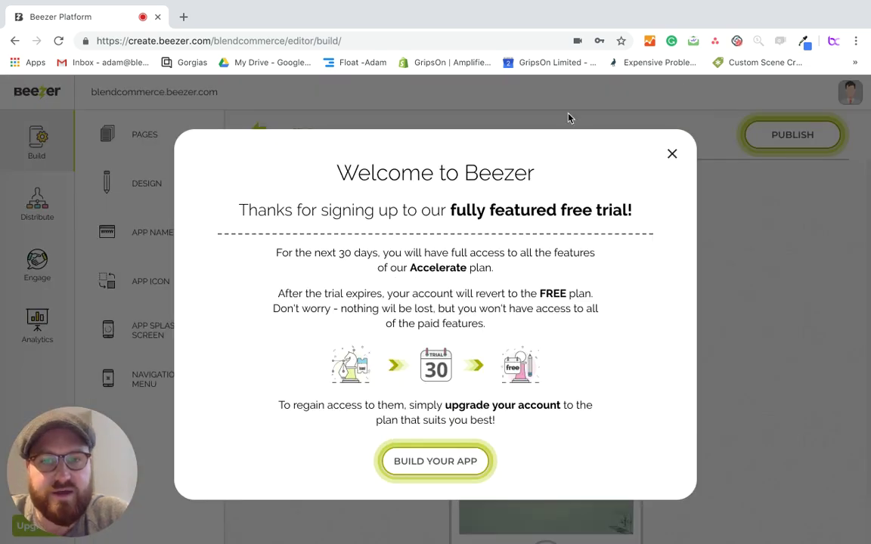
left_click(671, 155)
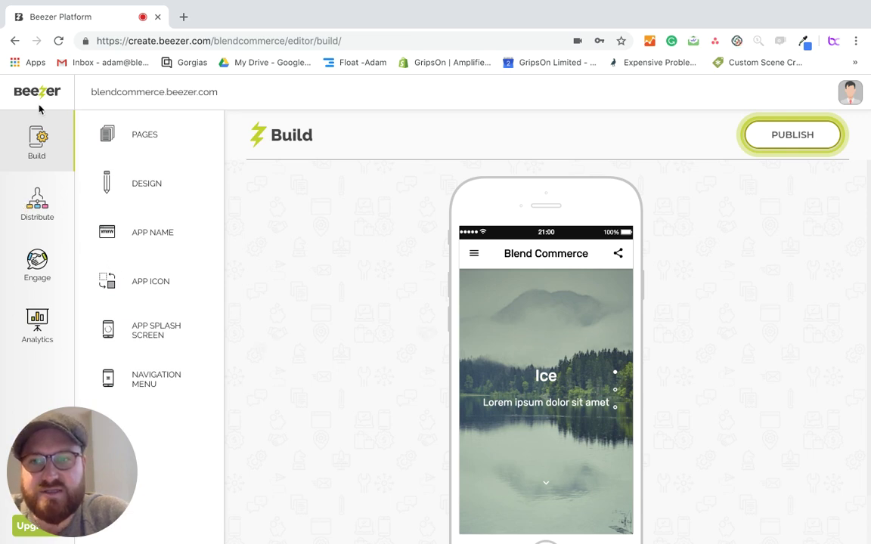
Add a new standard page titled Shop to the app's pages
left_click(156, 138)
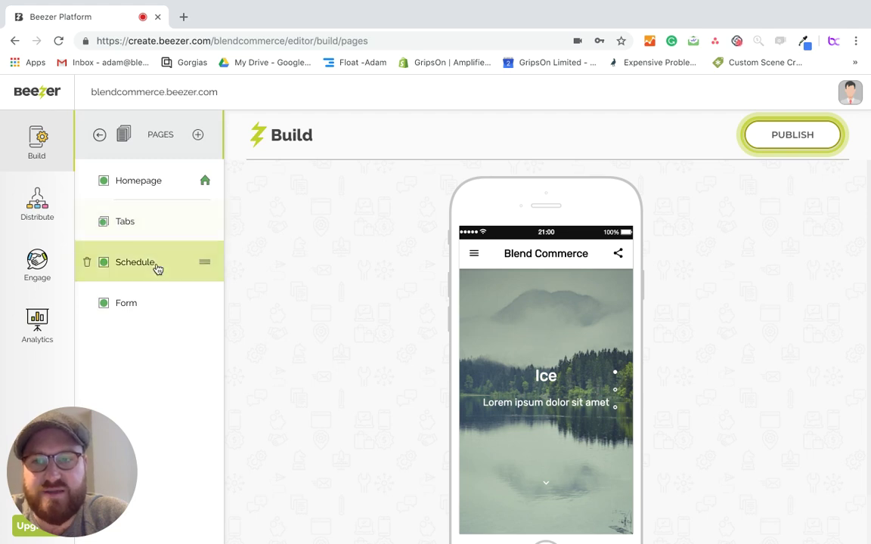
left_click(197, 135)
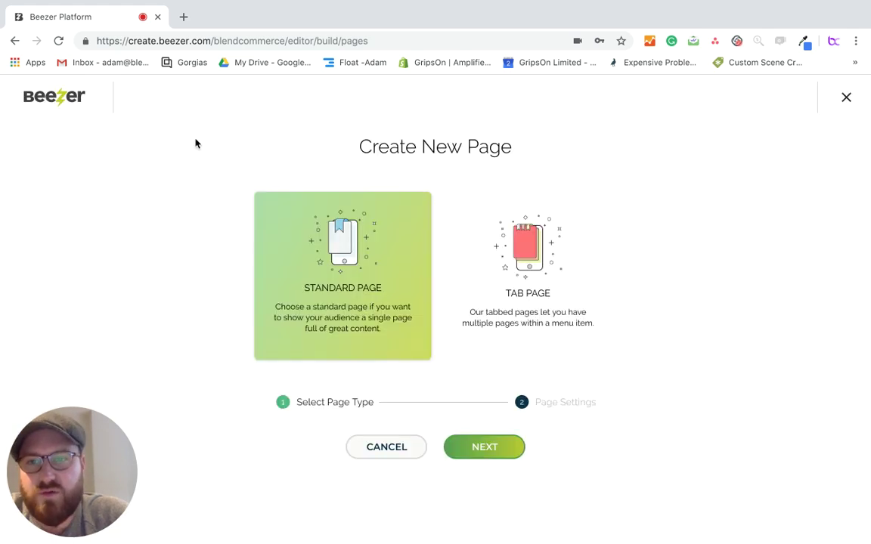
left_click(485, 451)
left_click(384, 285)
type("Shop")
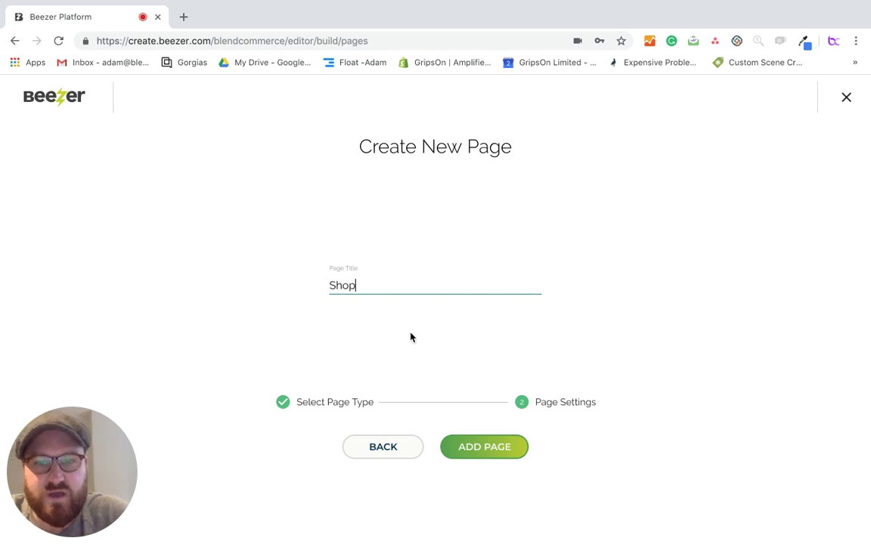
left_click(485, 452)
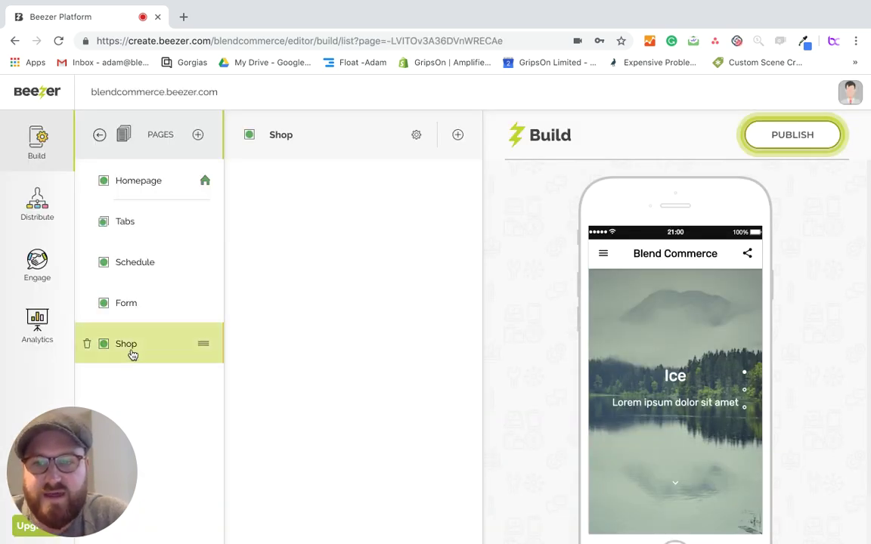
Move the Shop page between Tabs and Schedule in the page order and return to the main build options
scroll(674, 330, "down", 2)
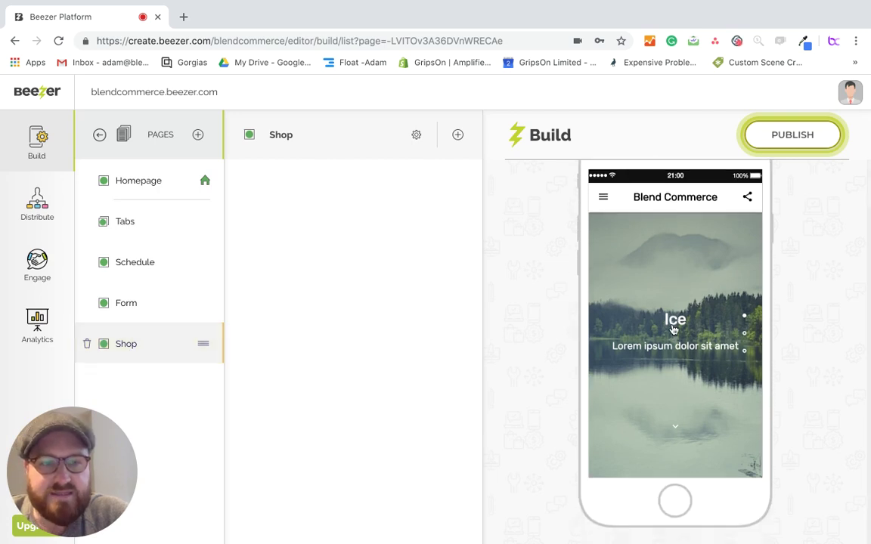
scroll(625, 305, "up", 2)
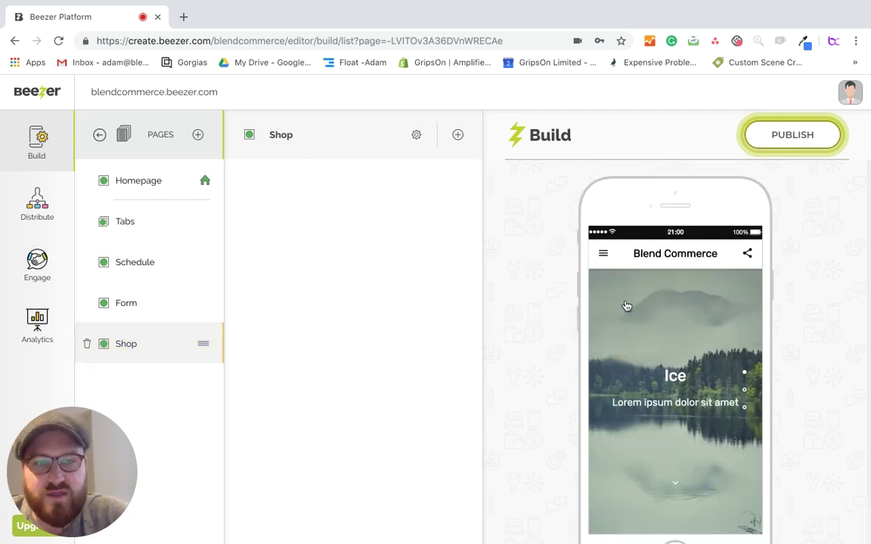
left_click_drag(153, 235, 147, 249)
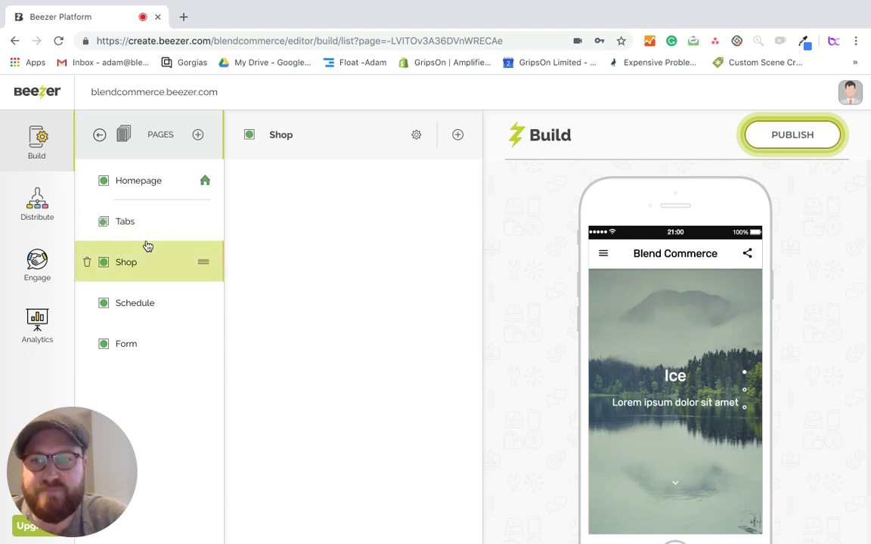
left_click(101, 138)
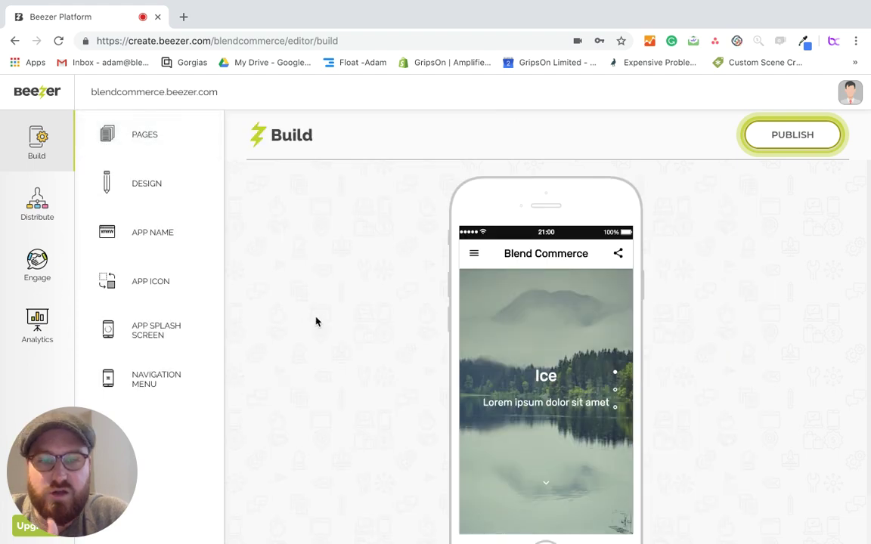
Set the app design's primary color to the dark purple #600D60
left_click(137, 188)
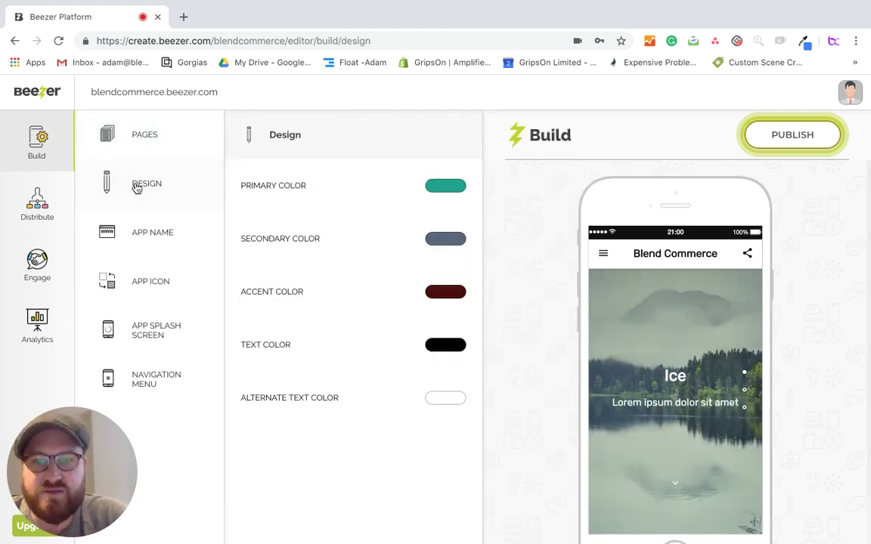
left_click(444, 188)
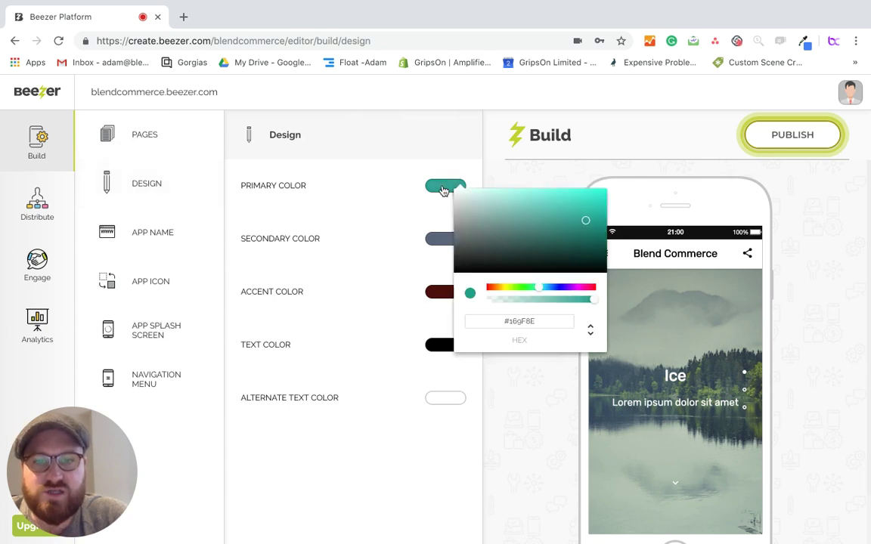
left_click(538, 221)
left_click(578, 262)
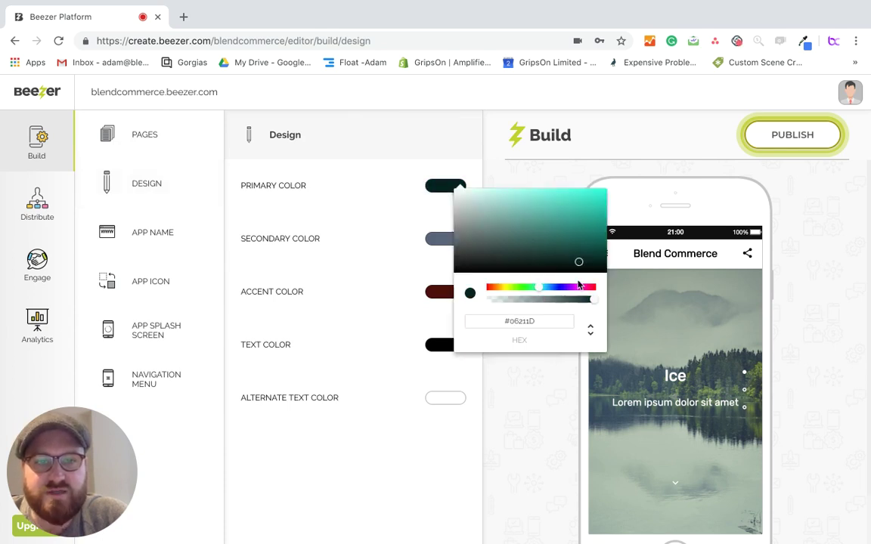
left_click(578, 287)
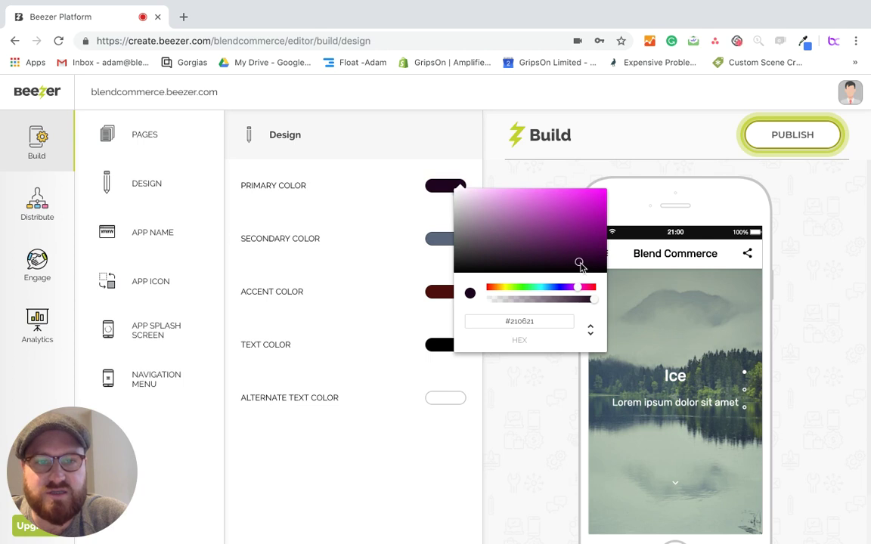
left_click(586, 241)
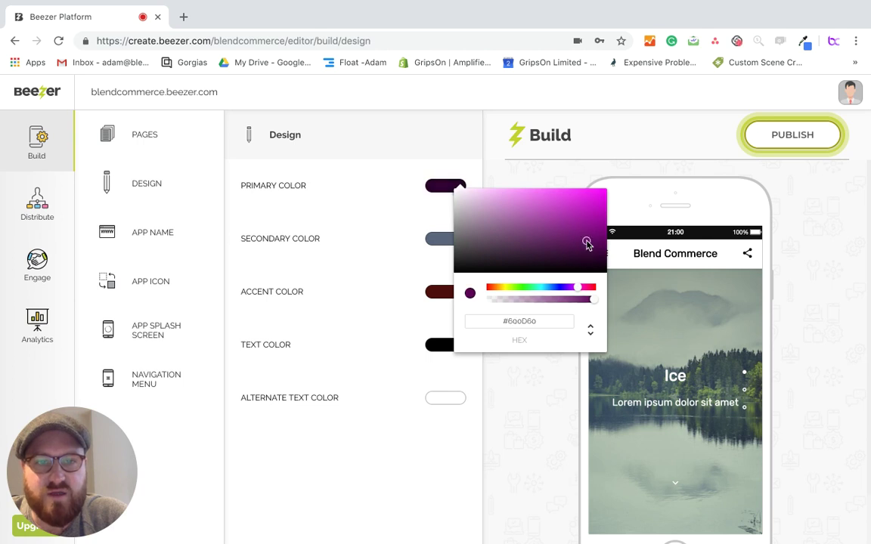
left_click(477, 415)
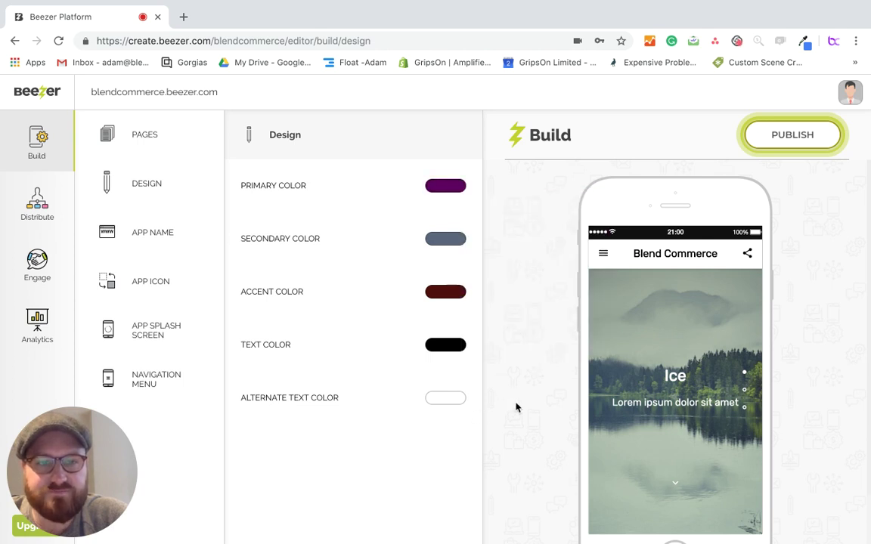
Change the app design's secondary color to a medium blue and check the phone preview
left_click(445, 252)
left_click(554, 302)
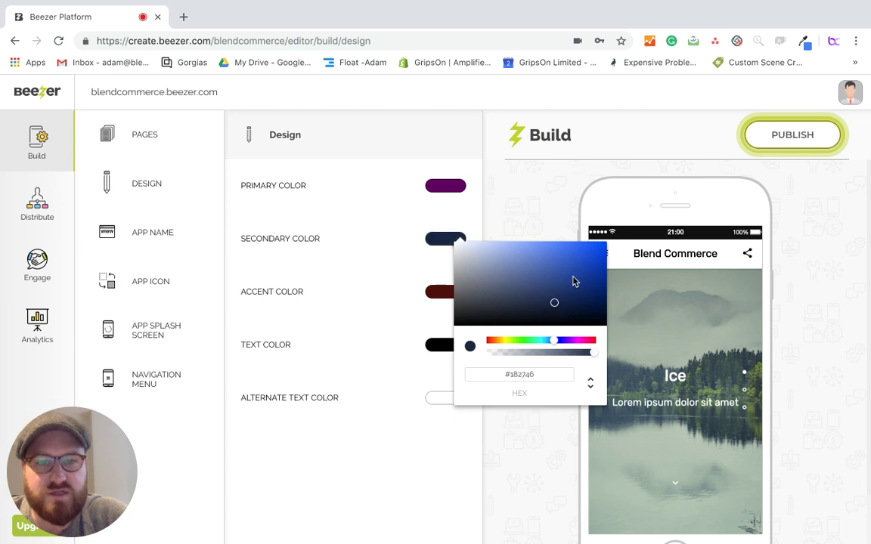
left_click(573, 281)
left_click(564, 227)
scroll(531, 334, "down", 1)
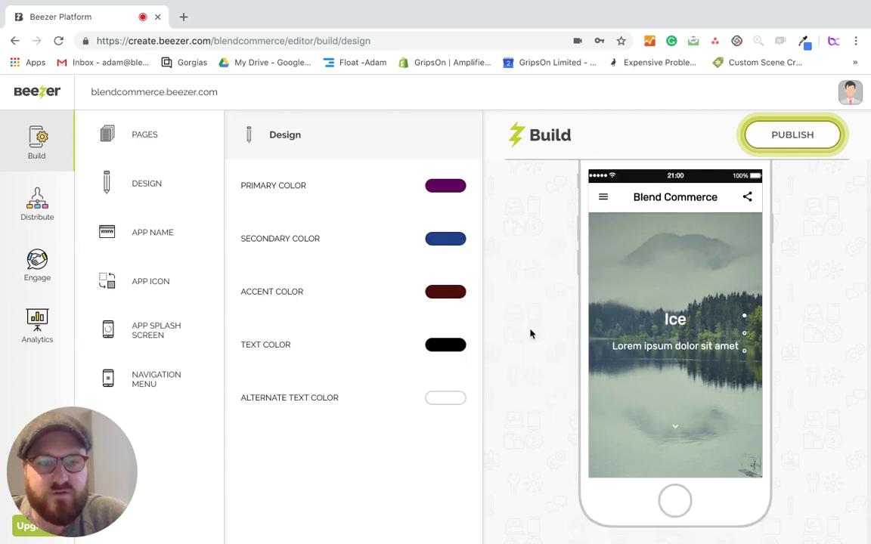
scroll(538, 317, "up", 1)
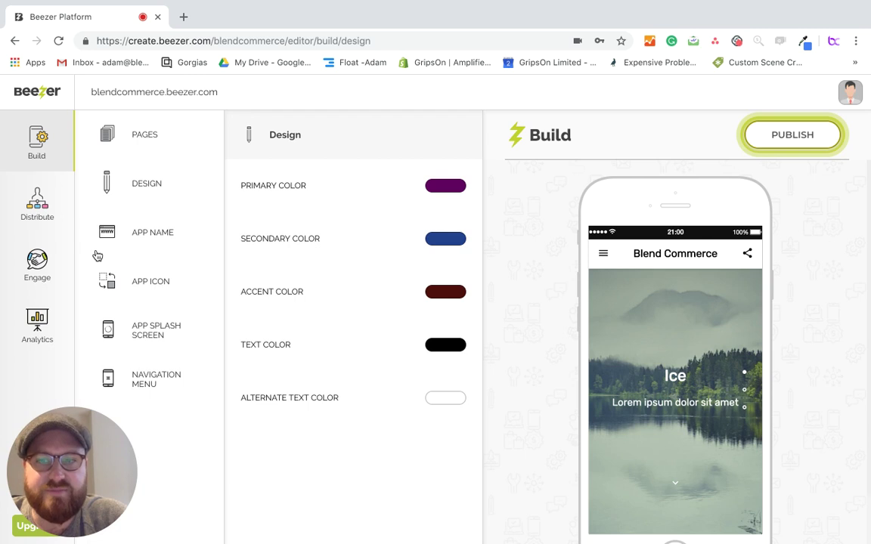
Open the Shopify store admin in a new browser tab and go to its private apps management page
left_click(183, 16)
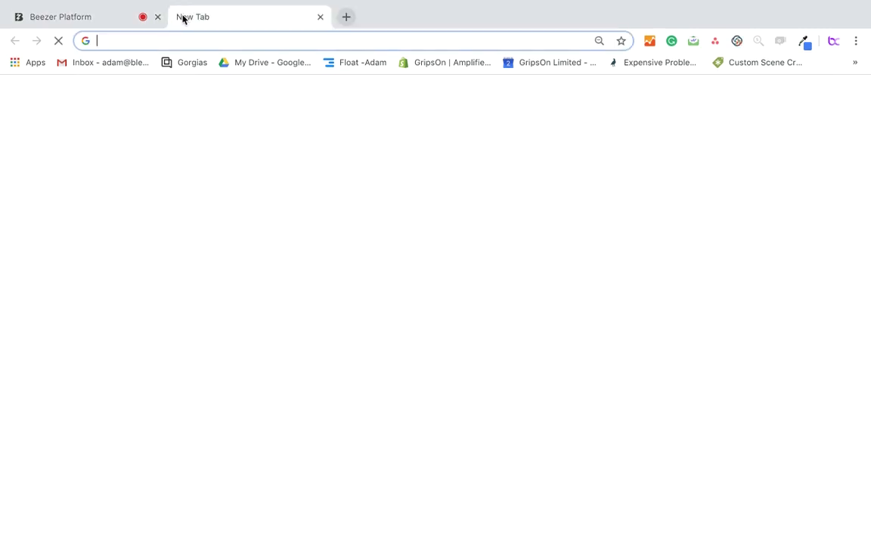
left_click(428, 66)
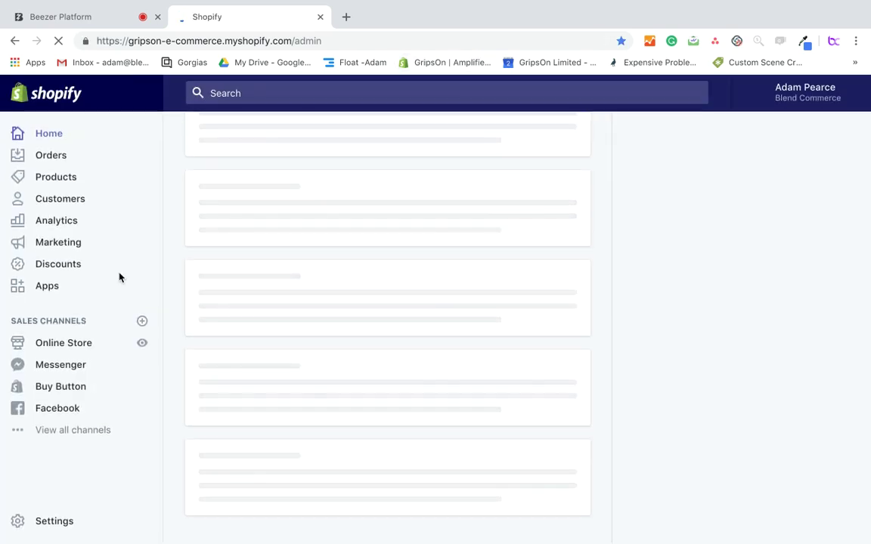
left_click(47, 288)
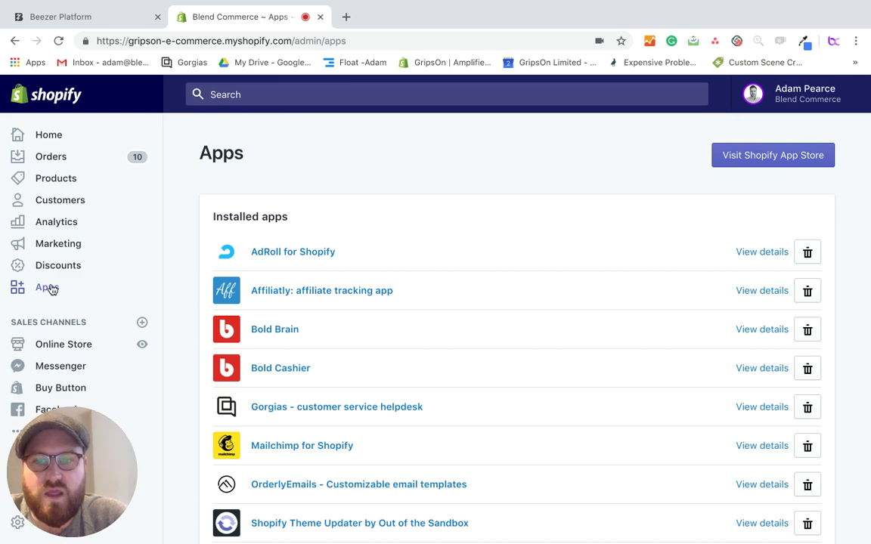
scroll(336, 322, "down", 2)
scroll(336, 322, "down", 5)
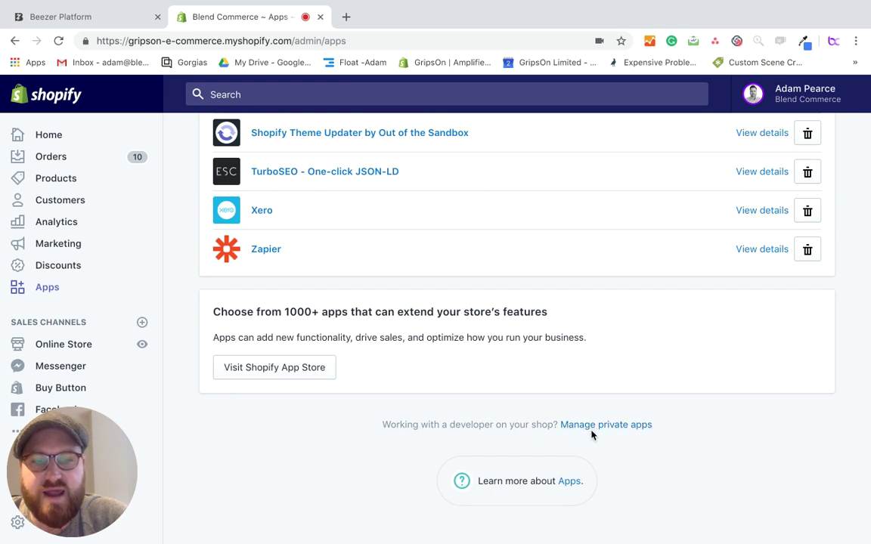
left_click(596, 430)
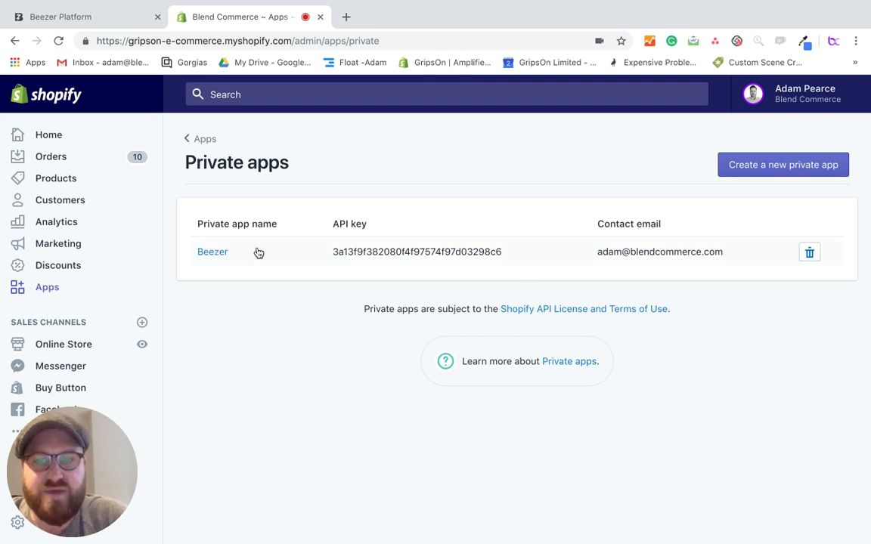
Start a new private app and name it Beezer Blend app
left_click(772, 171)
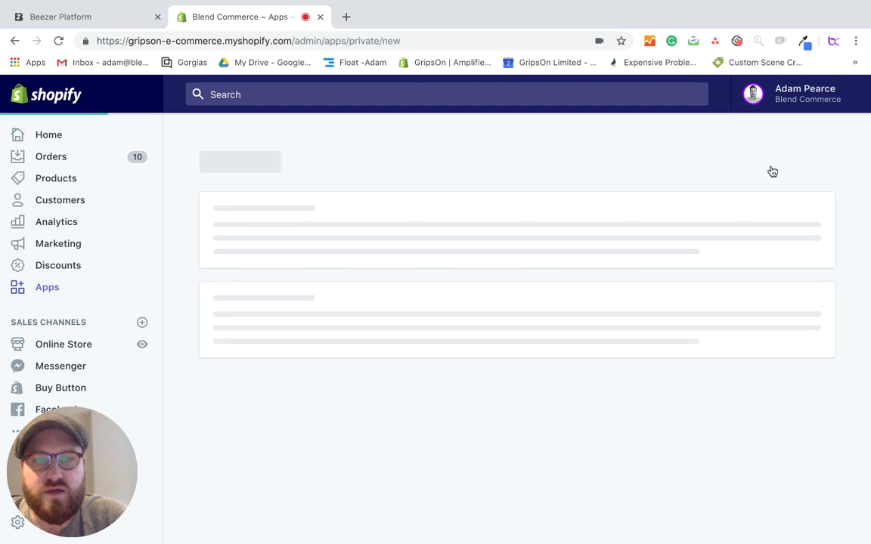
left_click(494, 246)
type("Ne")
key("BackSpace")
key("BackSpace")
type("N")
key("BackSpace")
type("Bee")
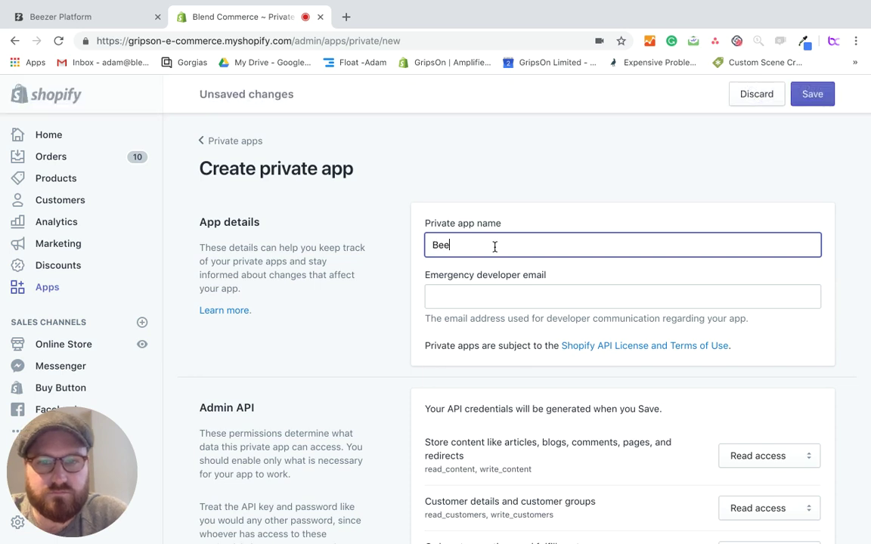
type("zer B")
type("lene")
type(" app")
Fill in the private app's emergency developer email with the contact's e-mail address
left_click(486, 295)
type("ad")
left_click(513, 326)
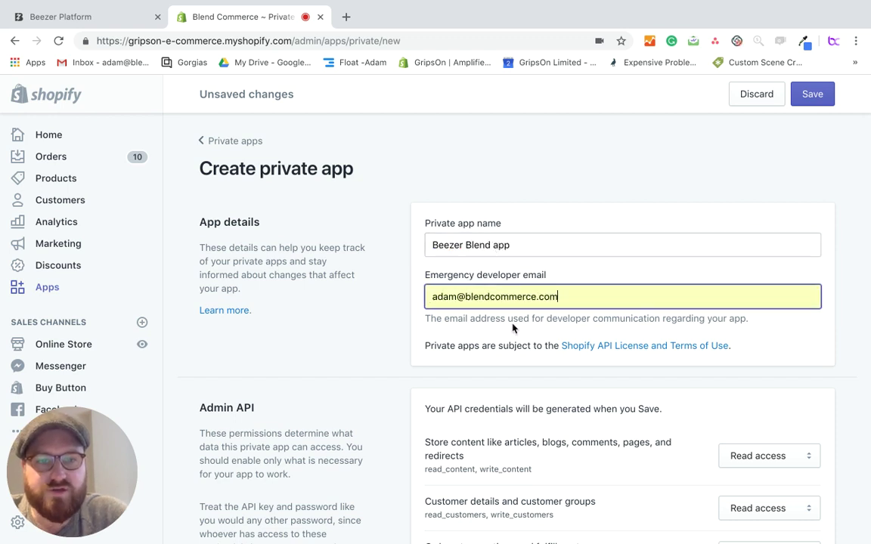
scroll(627, 332, "down", 2)
scroll(626, 331, "down", 6)
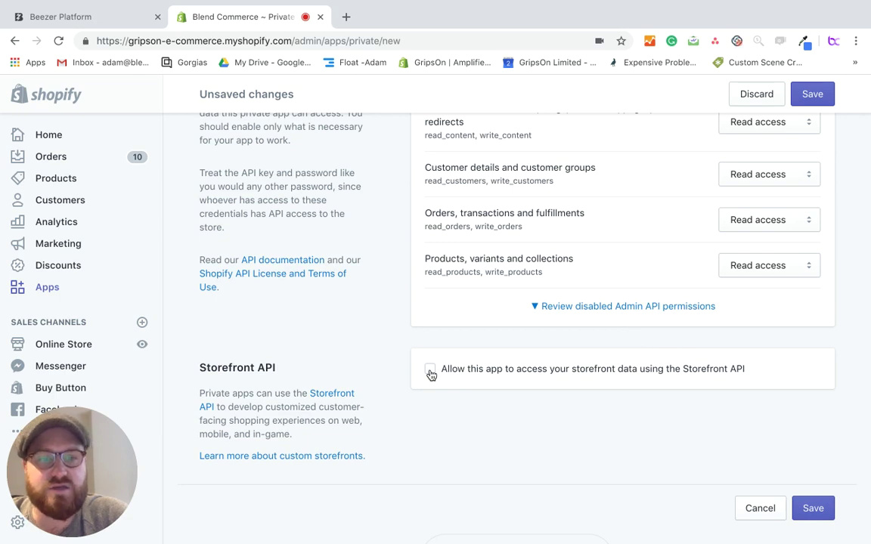
Allow Storefront API access for the private app, including reading product tags and customer tags, and save to create the app
left_click(430, 371)
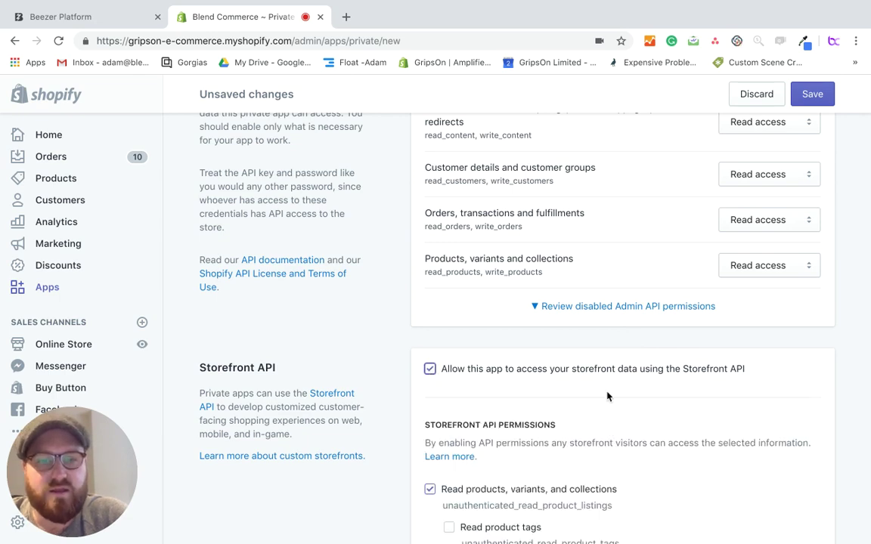
scroll(607, 394, "down", 6)
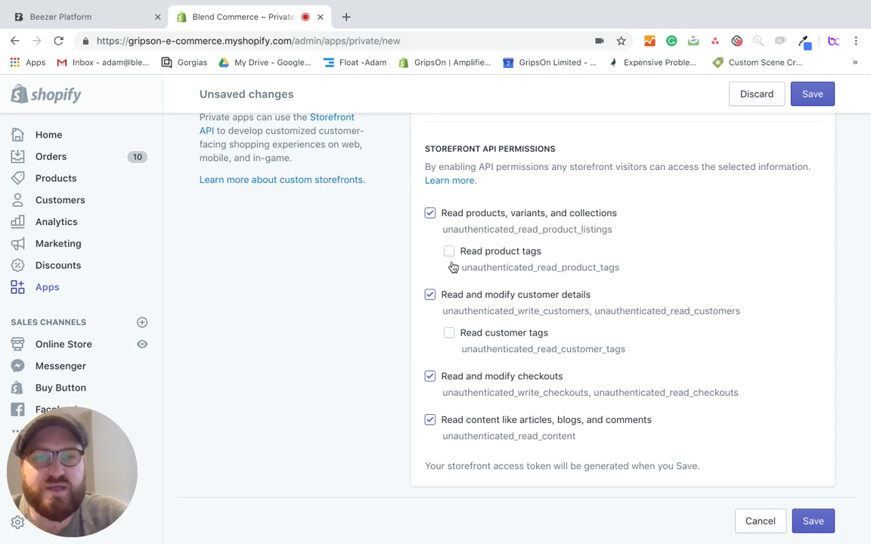
left_click(450, 254)
scroll(673, 352, "down", 3)
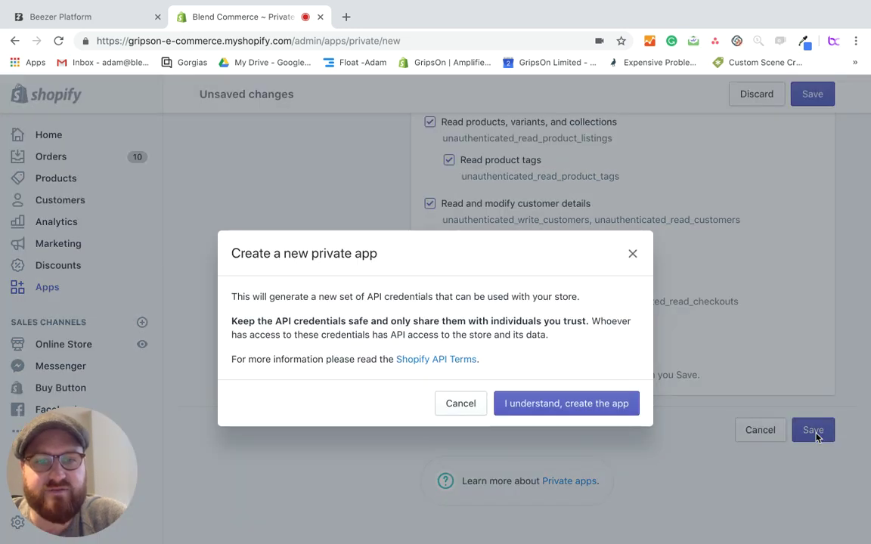
left_click(560, 410)
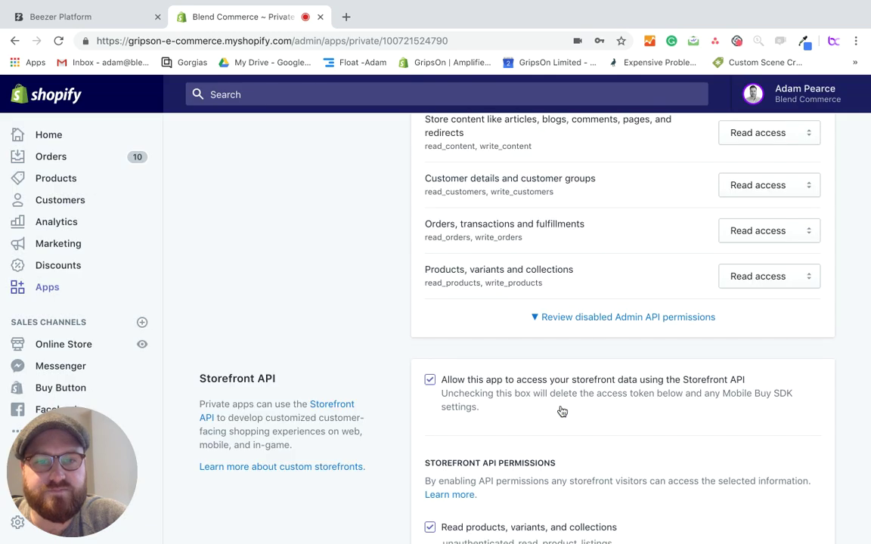
Copy the new private app's storefront access token
scroll(644, 376, "down", 5)
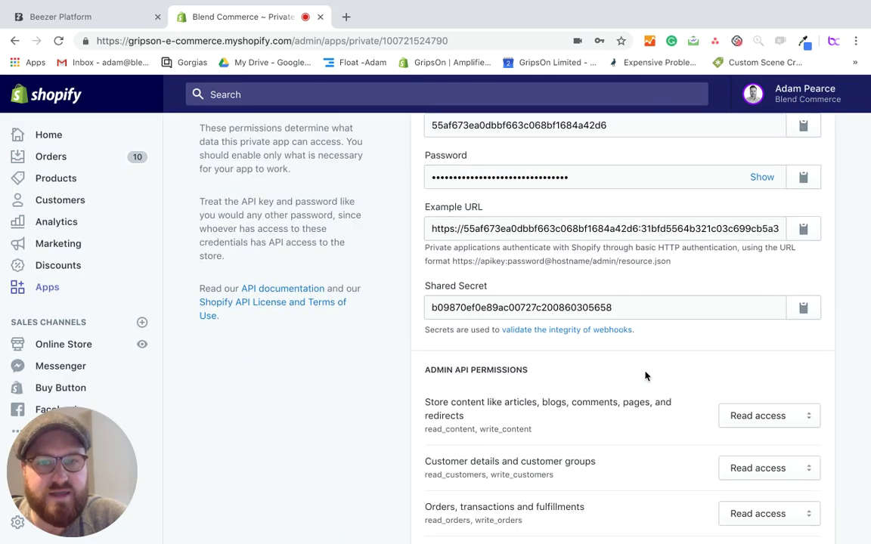
scroll(644, 375, "down", 10)
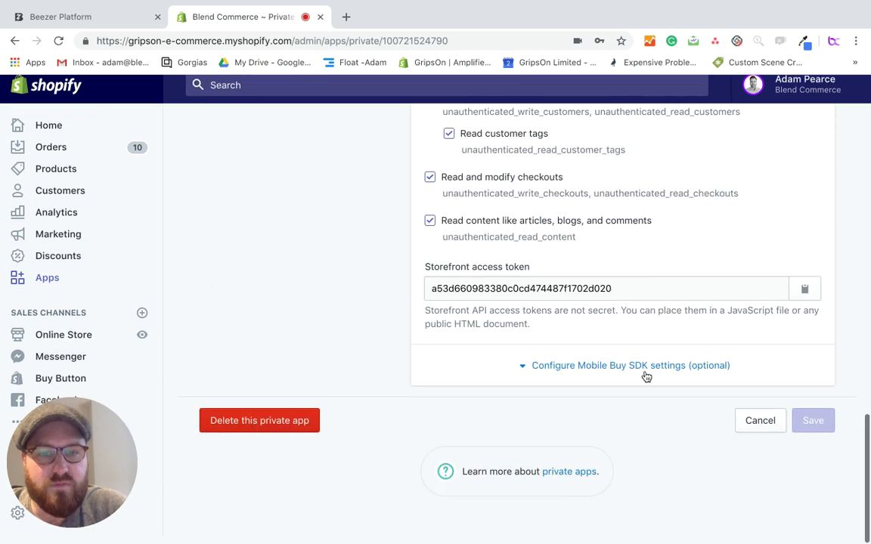
left_click(486, 296)
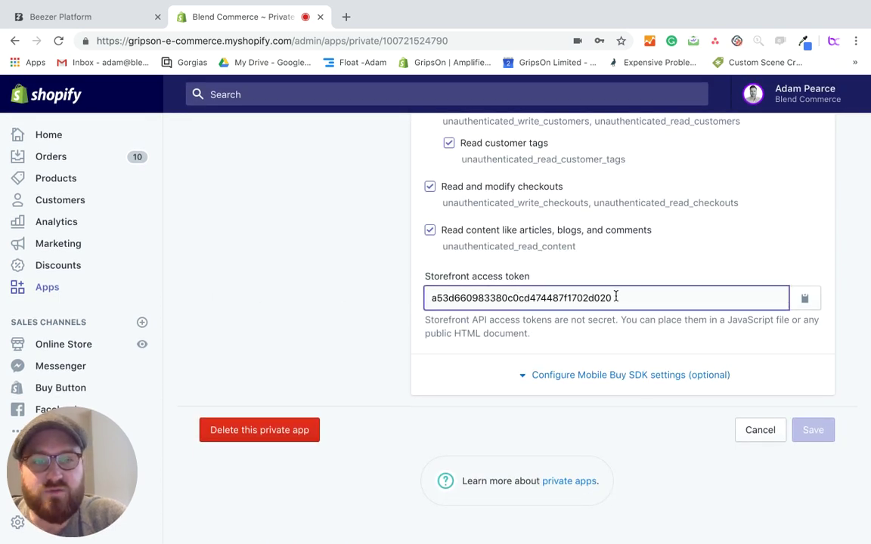
left_click_drag(614, 297, 375, 287)
key("super+c")
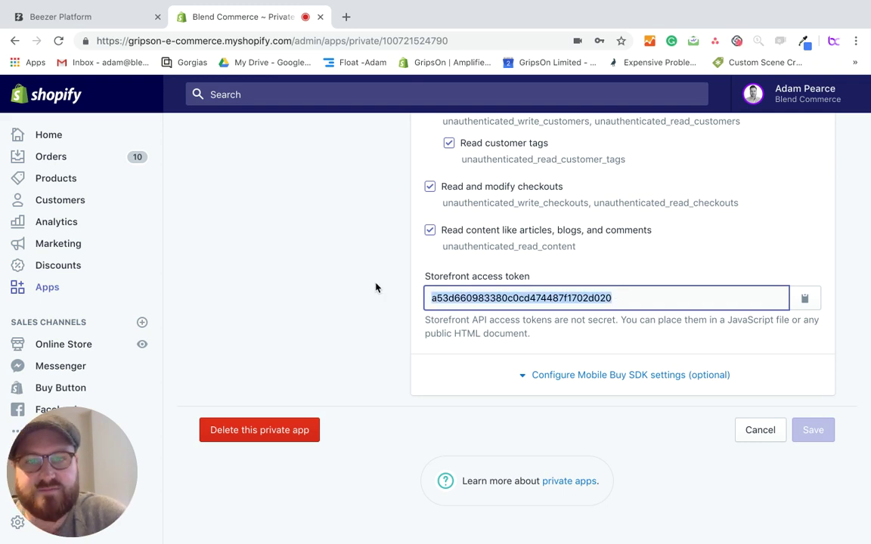
Switch to the Beezer editor and add a Shopify ecommerce component to the Shop page
left_click(118, 20)
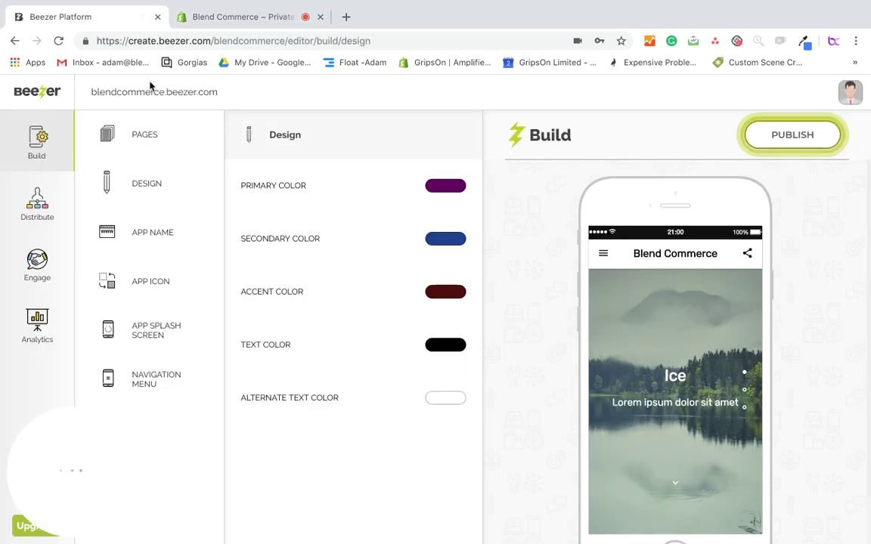
left_click(152, 141)
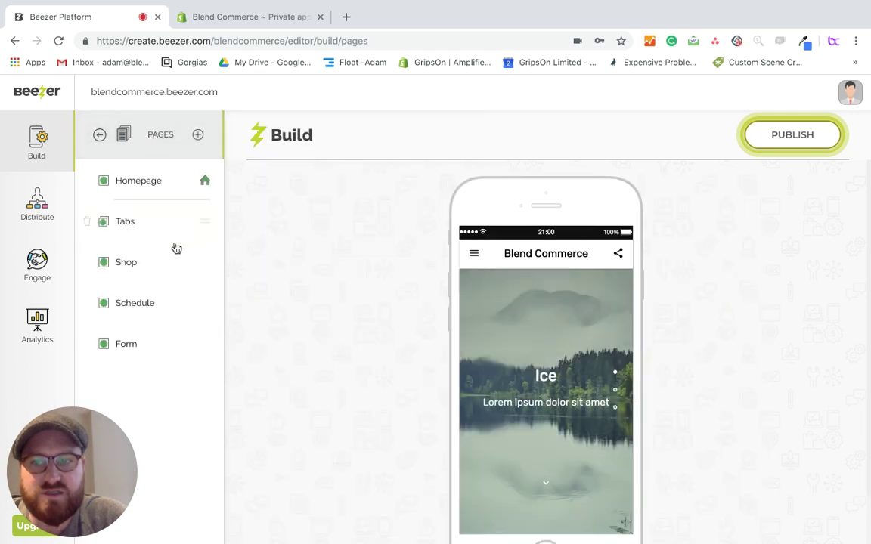
left_click(165, 272)
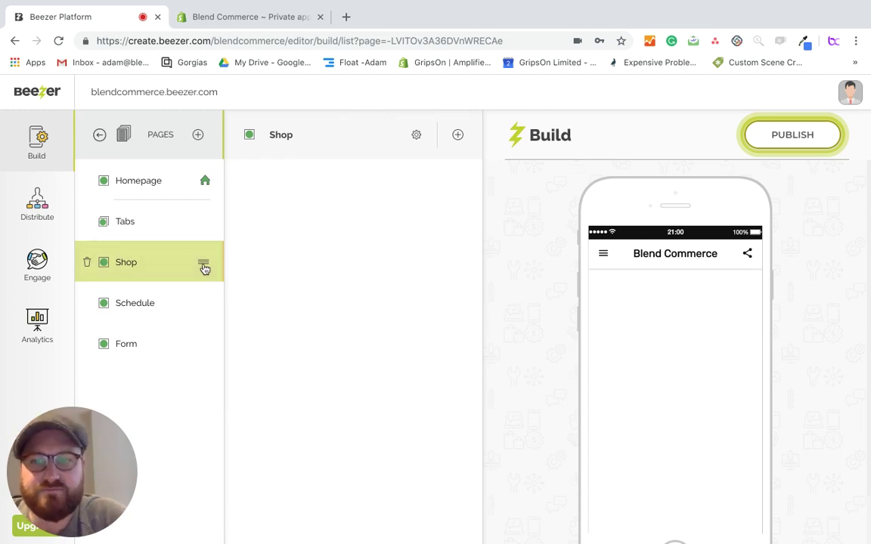
left_click(459, 136)
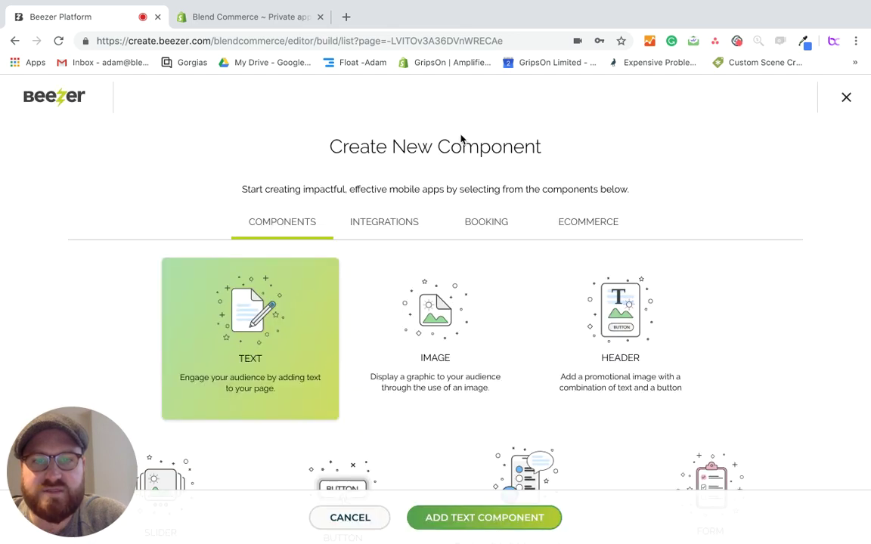
left_click(584, 227)
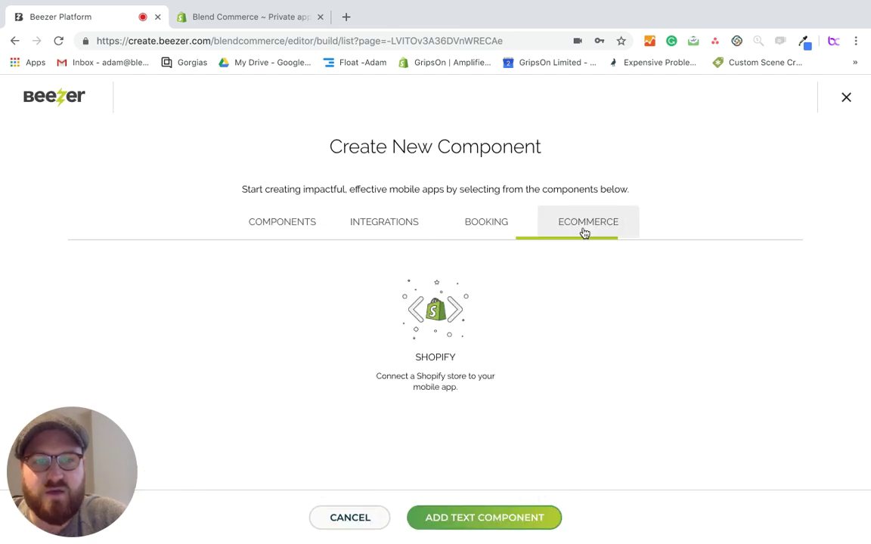
left_click(446, 308)
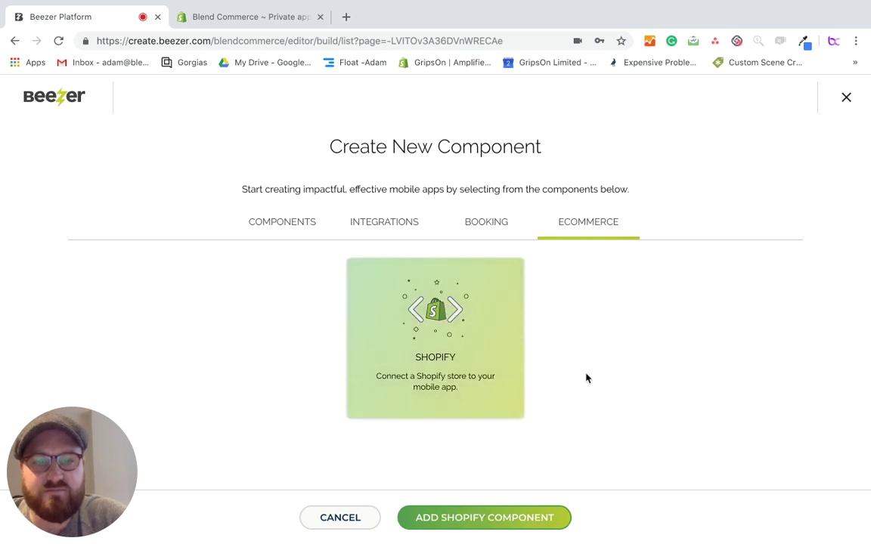
left_click(517, 521)
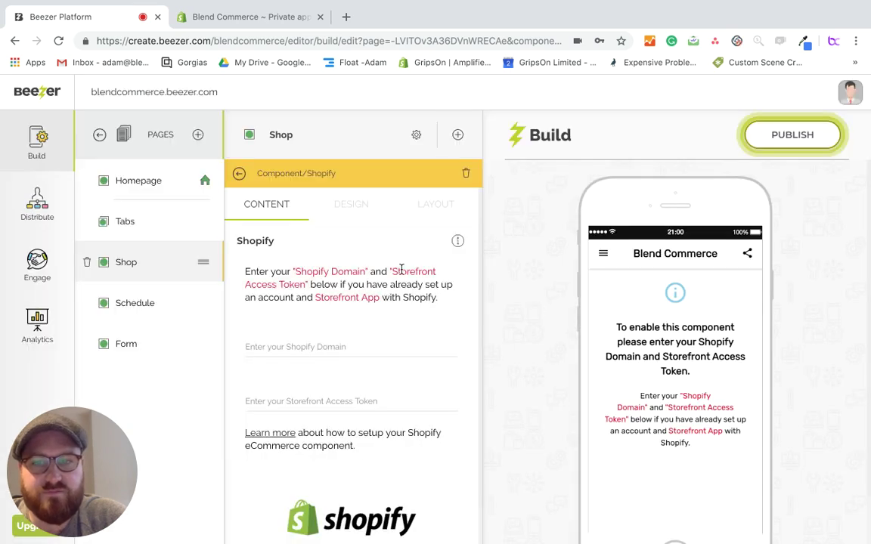
left_click(352, 347)
type("www.blendcommerce.com")
left_click(247, 402)
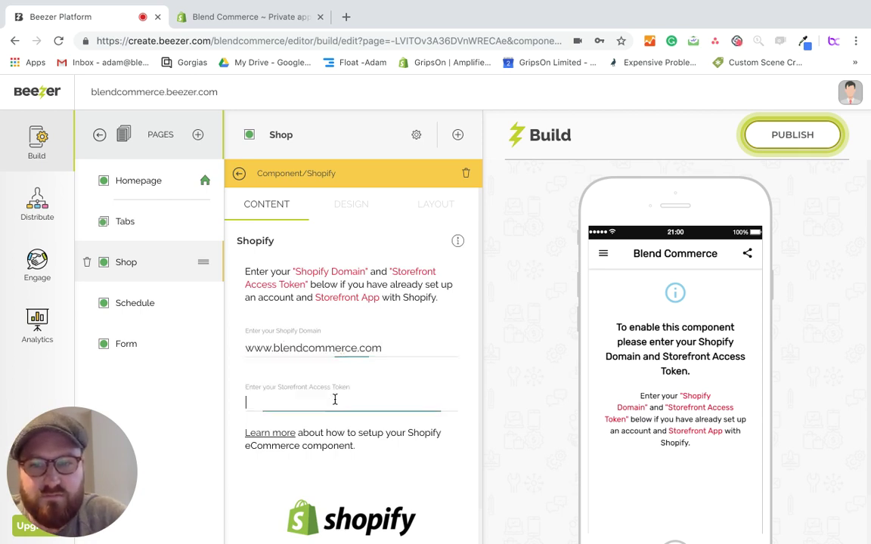
key("super+v")
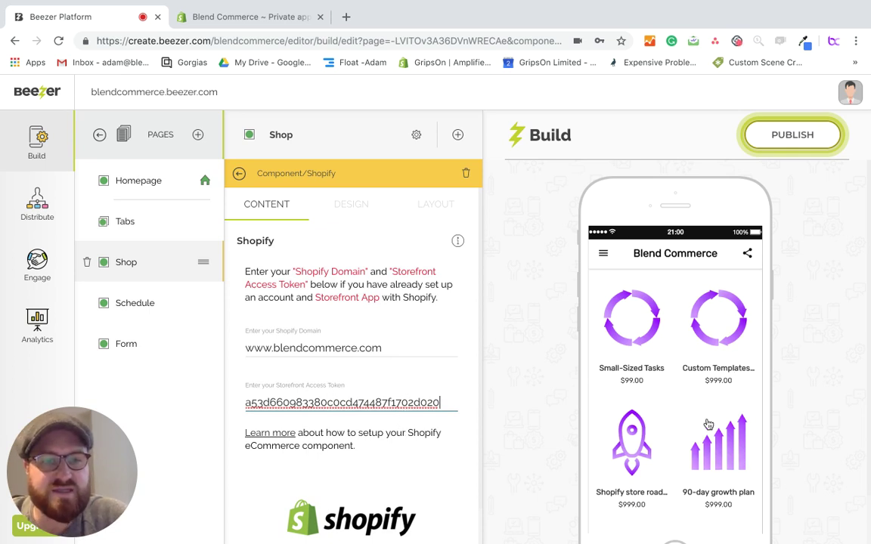
Browse the product catalogue in the phone preview and view the Small-Sized Tasks product page
scroll(709, 423, "down", 5)
scroll(709, 424, "down", 10)
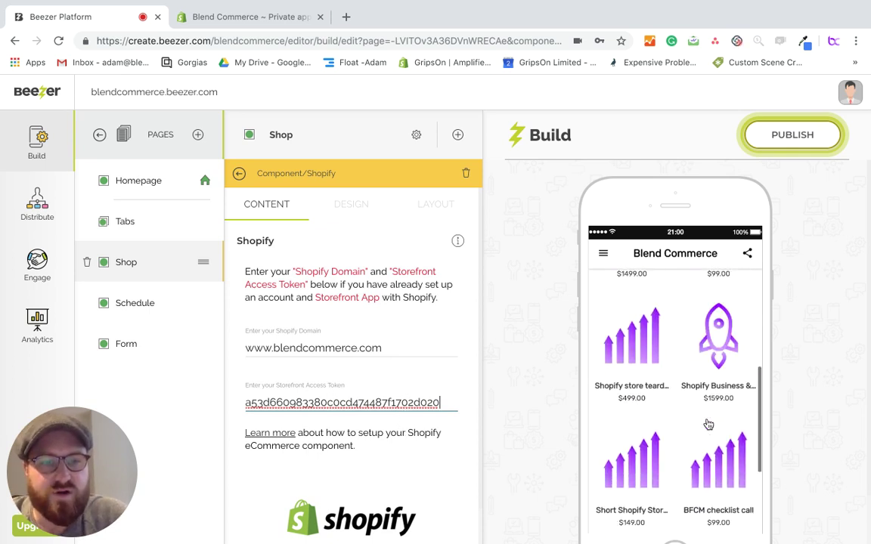
scroll(708, 424, "up", 15)
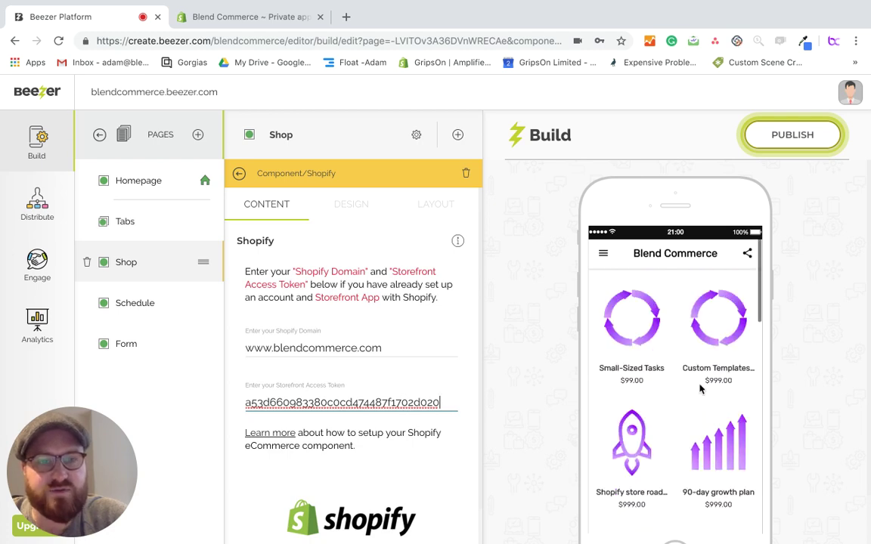
left_click(631, 321)
scroll(704, 408, "down", 5)
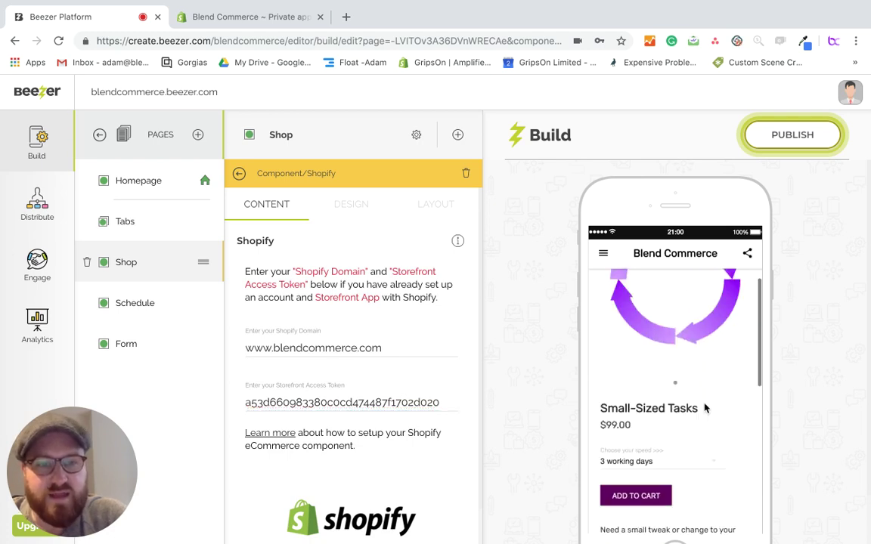
Add Small-Sized Tasks to the cart in the phone preview, look through its description and open the shopping cart
left_click(647, 399)
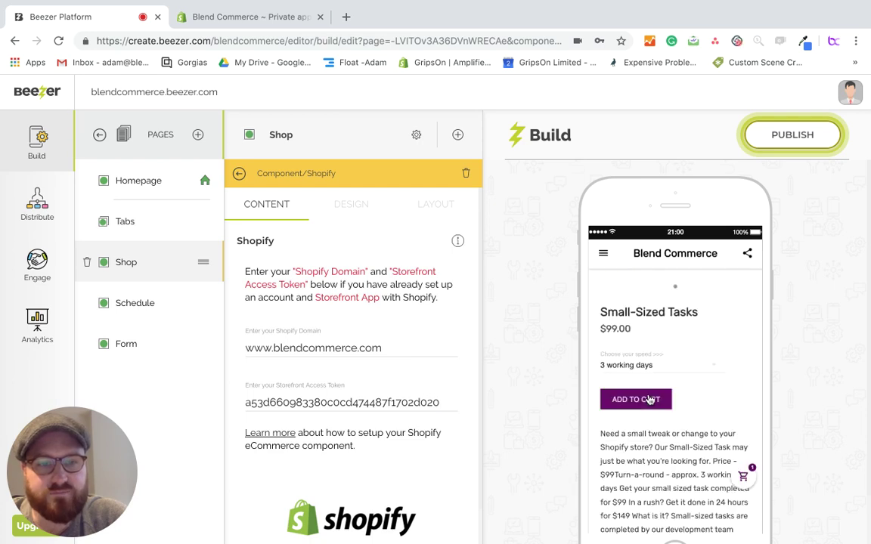
scroll(704, 378, "down", 4)
scroll(705, 378, "down", 5)
scroll(710, 399, "up", 4)
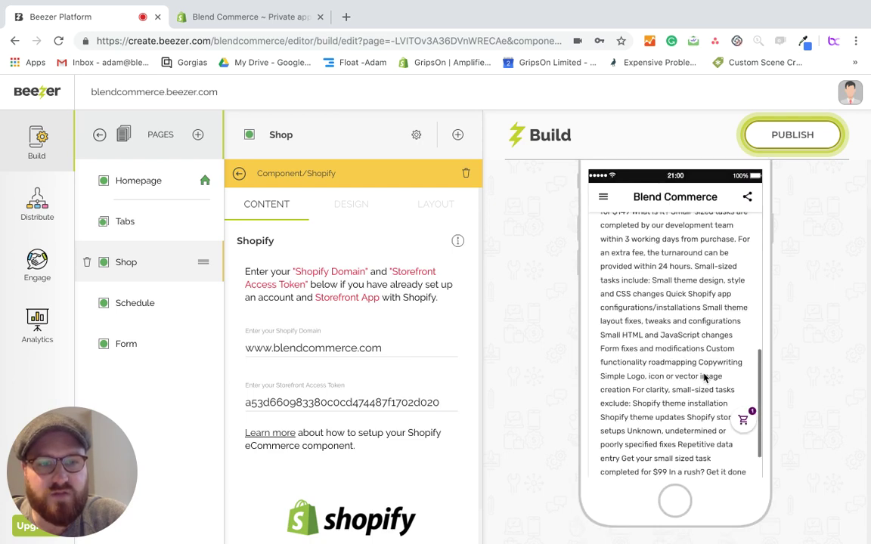
left_click(742, 419)
scroll(714, 371, "up", 2)
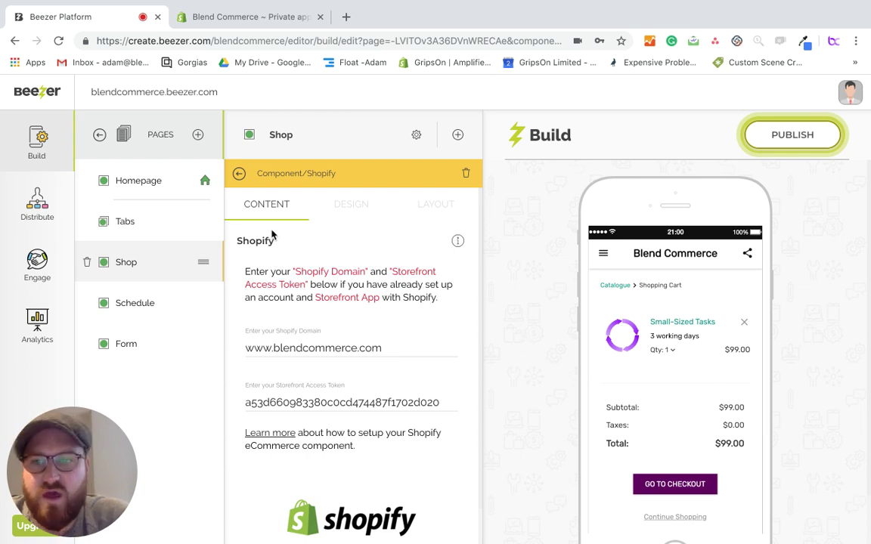
View the Homepage's components and check the push notifications page in the Engage section
left_click(129, 180)
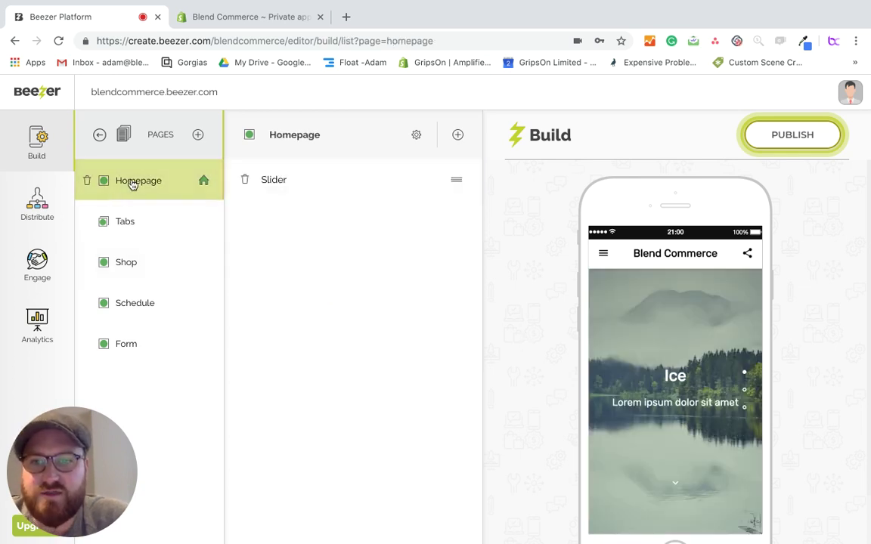
left_click(37, 263)
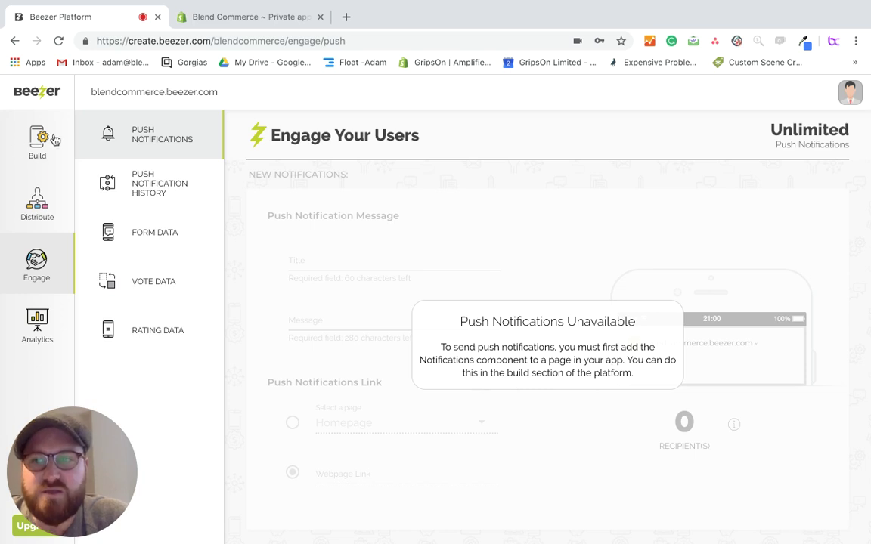
Add a Notification component to the app's Shop page
left_click(30, 151)
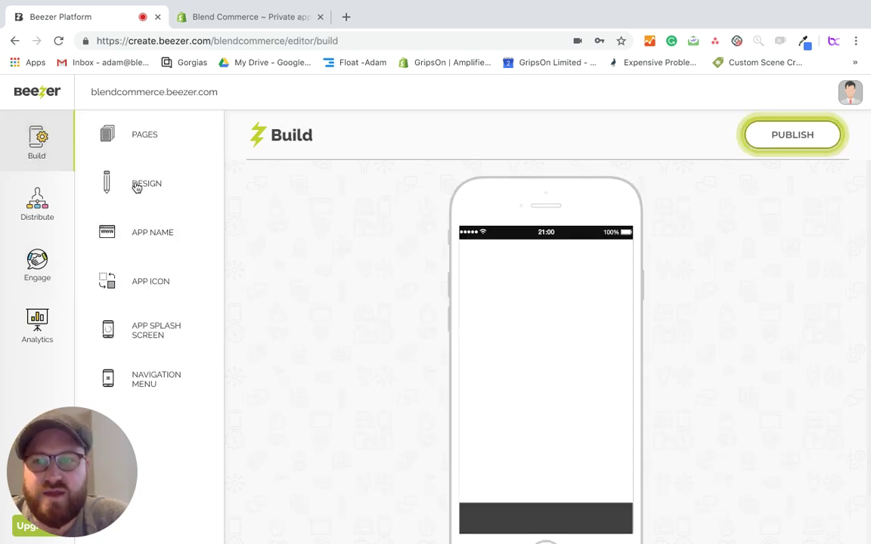
left_click(138, 136)
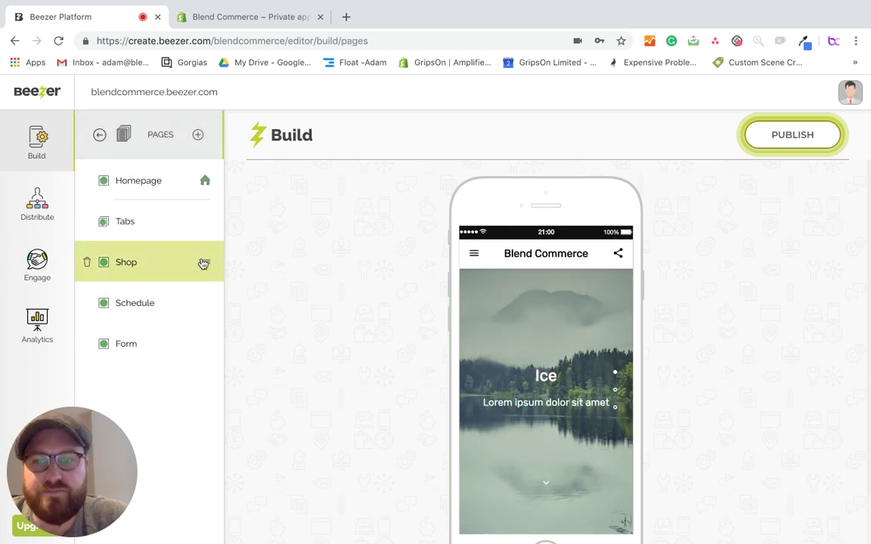
left_click(174, 266)
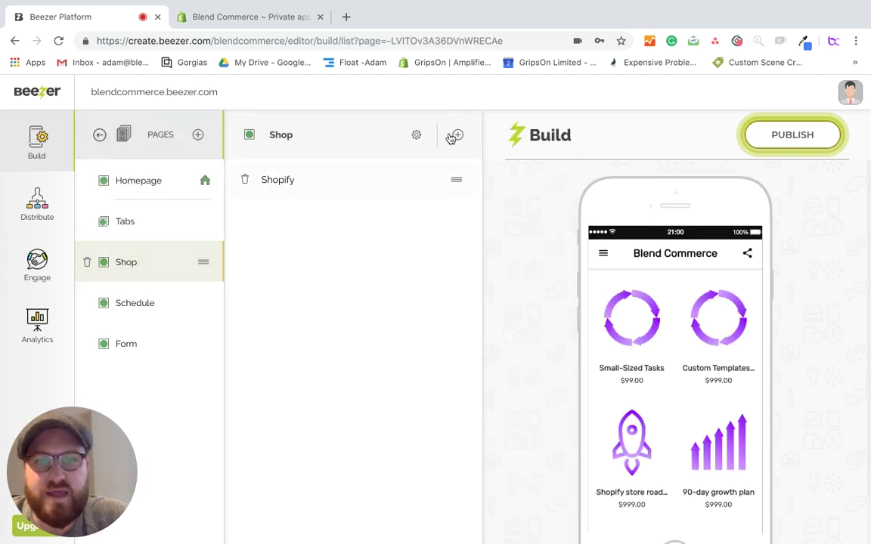
left_click(458, 139)
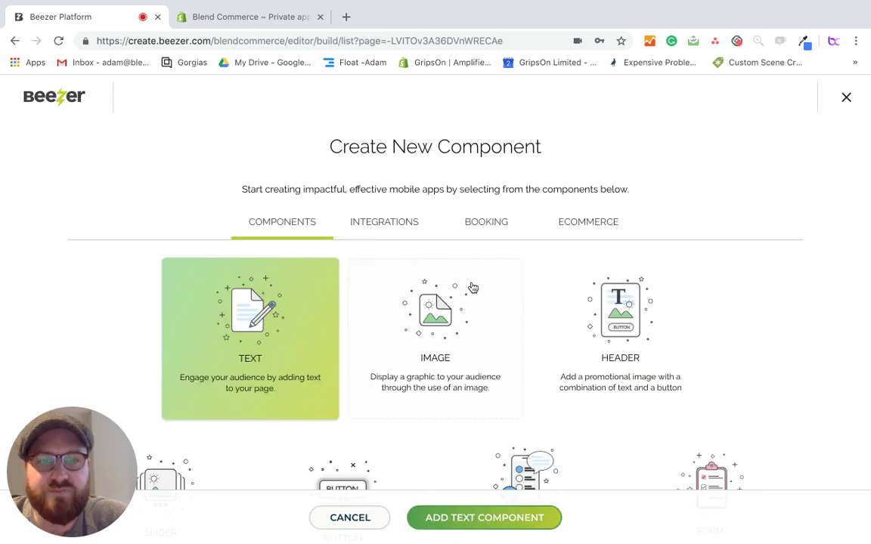
scroll(473, 288, "down", 3)
scroll(472, 288, "down", 5)
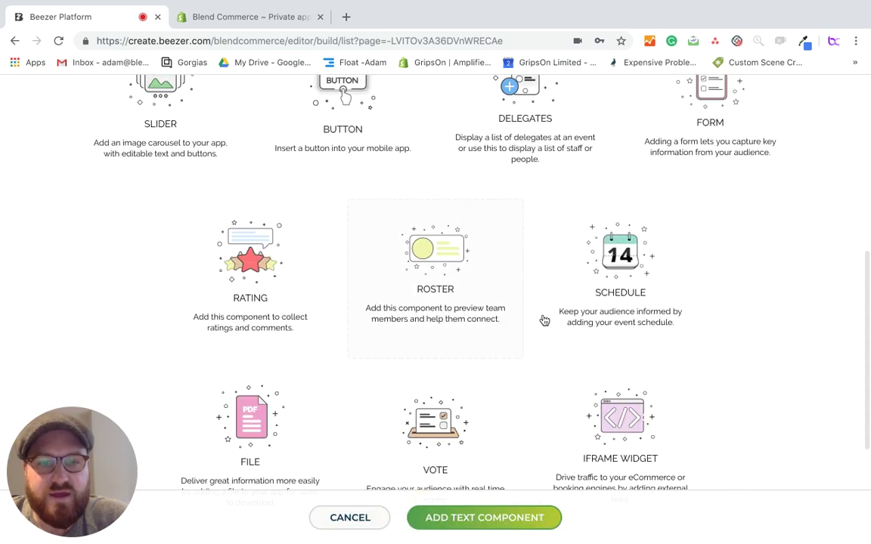
scroll(547, 323, "down", 1)
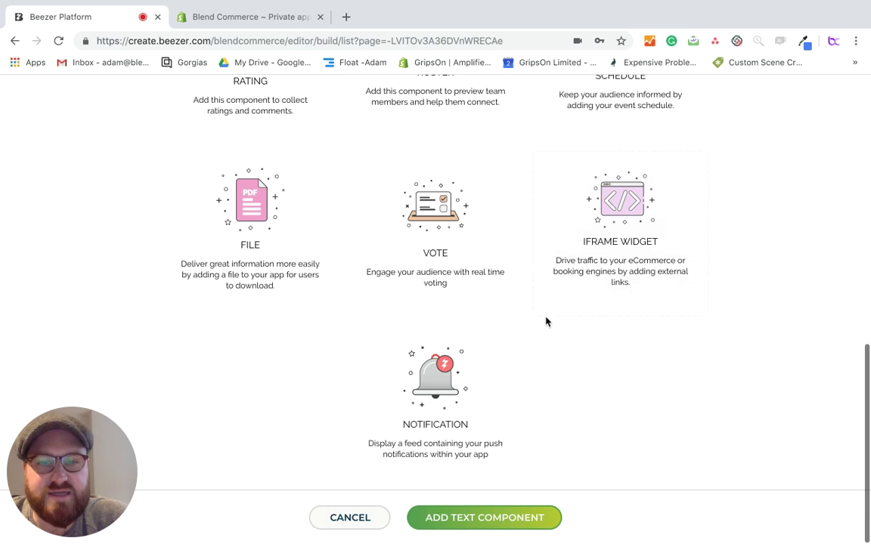
left_click(448, 376)
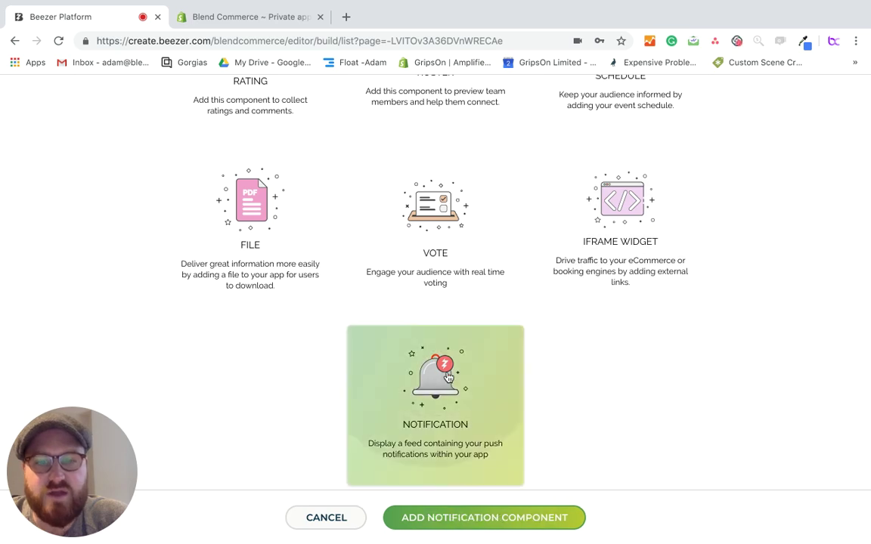
left_click(508, 518)
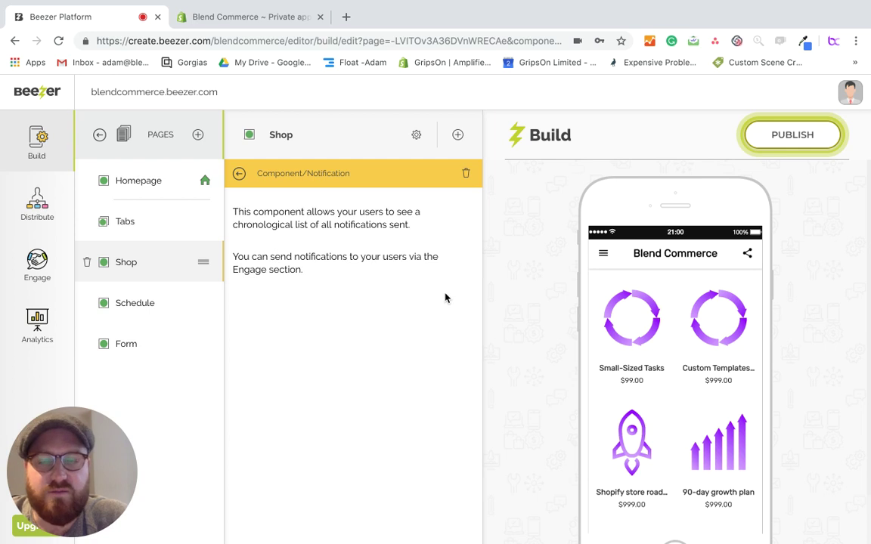
Open the new push notification form in the Engage section
left_click(48, 265)
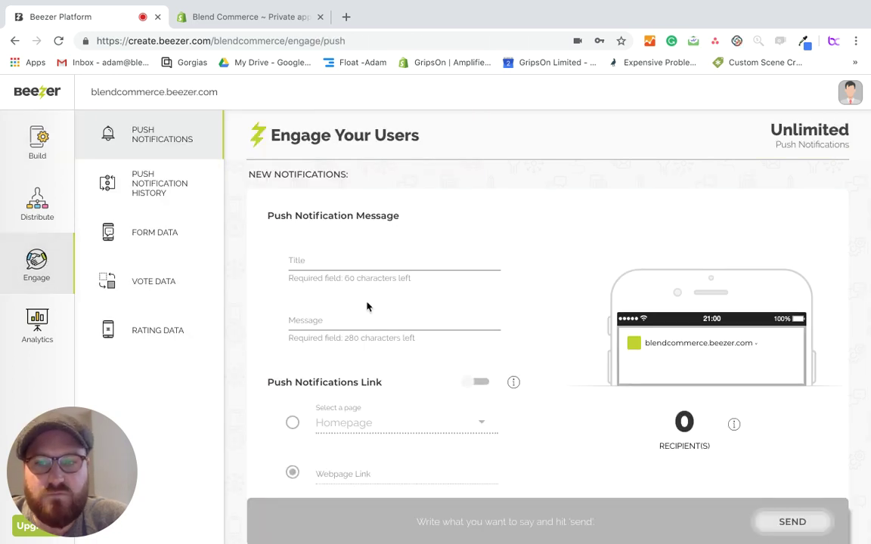